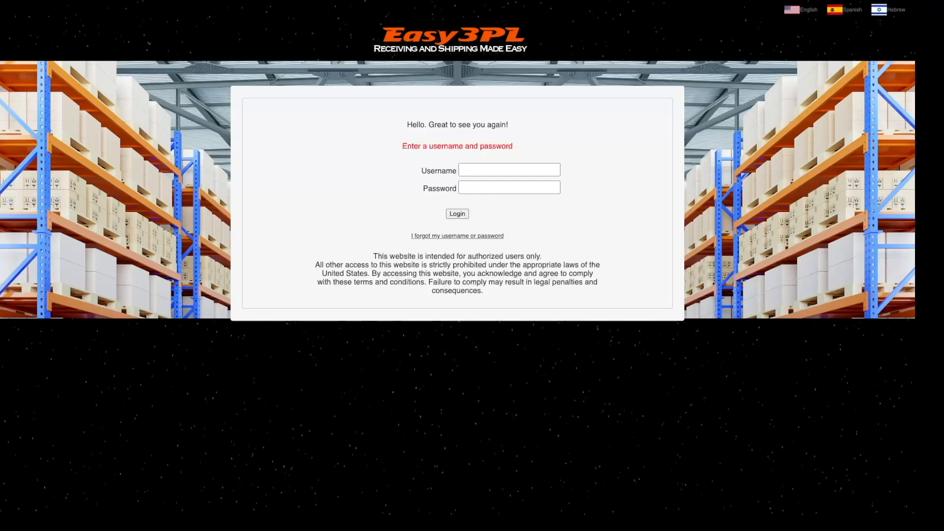
# Step: Log in to Easy3PL as admin with the account password
pyautogui.click(510, 170)
pyautogui.write('admin')
pyautogui.press('Tab')
pyautogui.write('••••••••••')
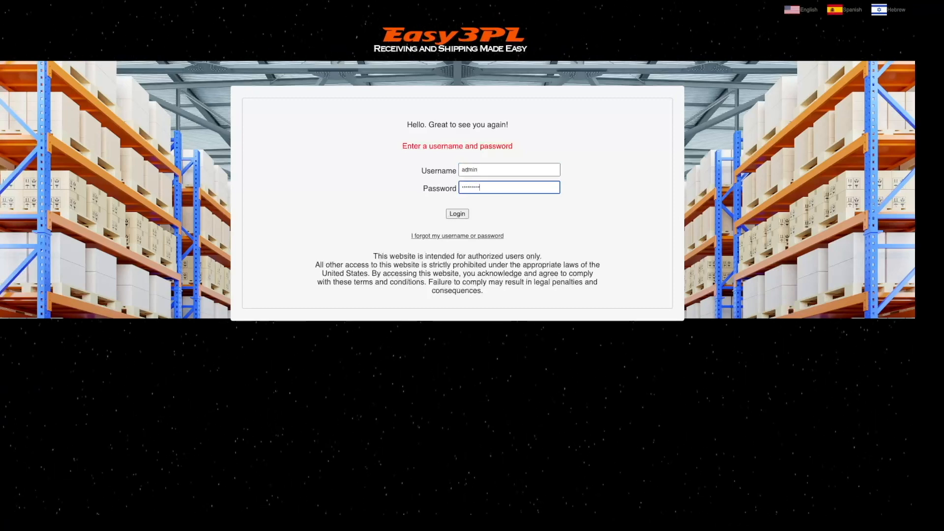
pyautogui.press('Return')
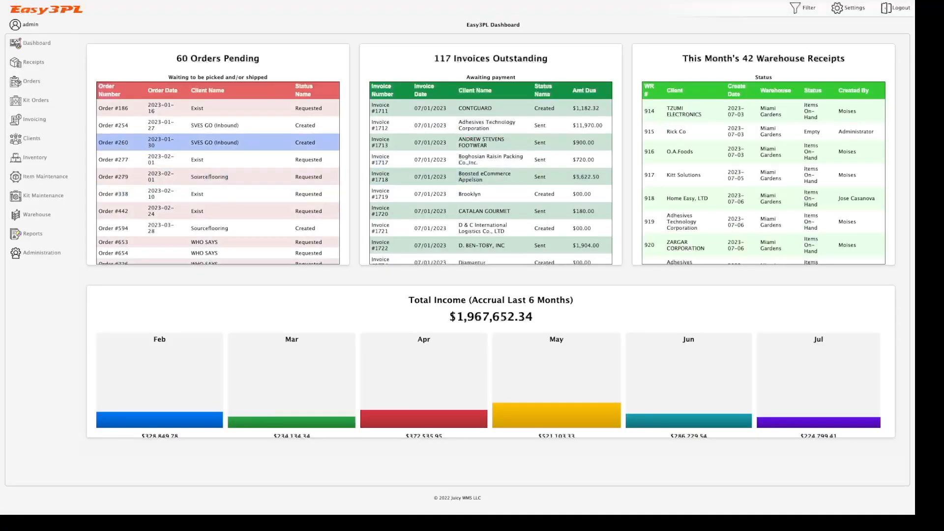
# Step: Start a new free-form invoice with Rick Co as the client
pyautogui.click(35, 119)
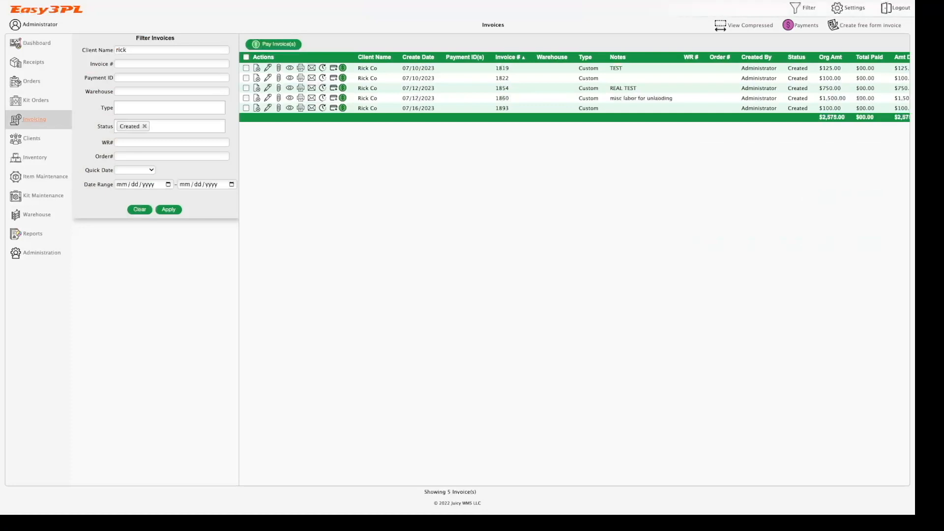
pyautogui.click(864, 25)
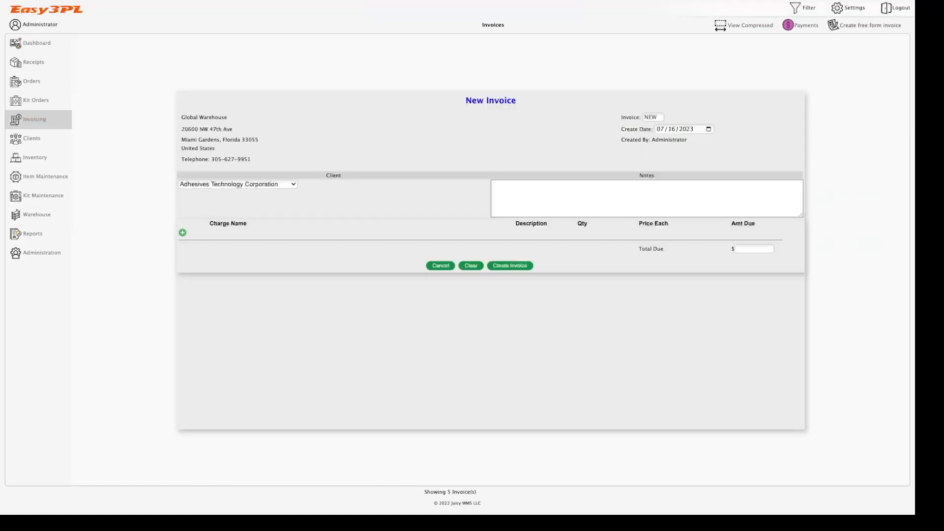
pyautogui.click(238, 184)
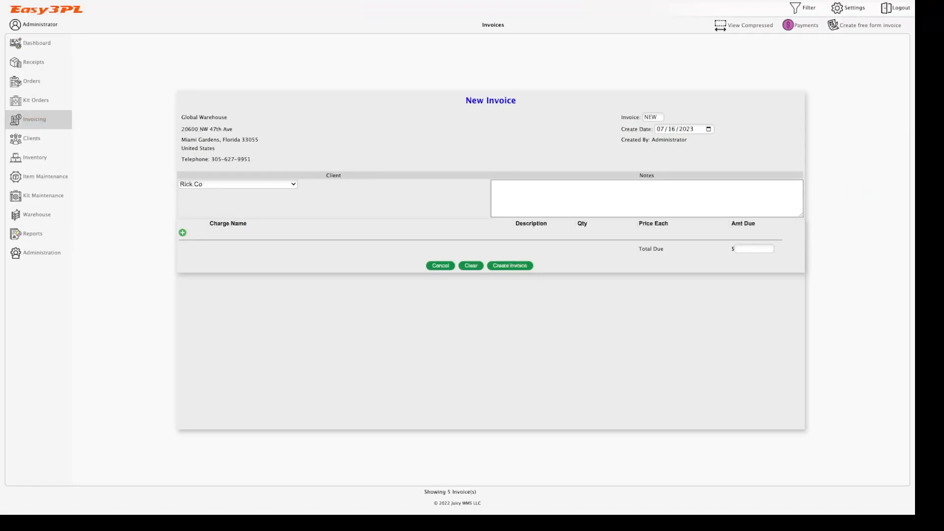
pyautogui.click(238, 185)
pyautogui.click(238, 185)
pyautogui.click(217, 193)
# Step: Add a Warehouse Labor charge, quantity 10 at price 10, and create the $100 invoice
pyautogui.click(182, 232)
pyautogui.click(312, 233)
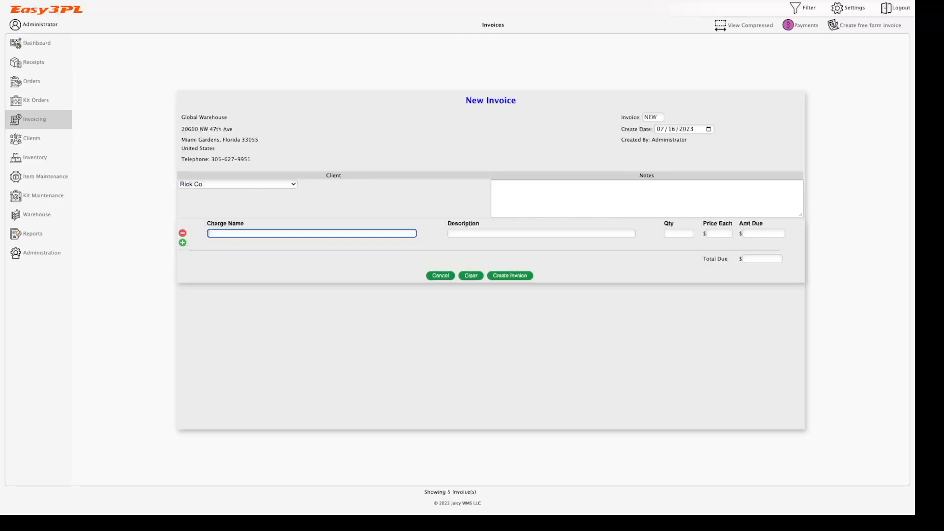
pyautogui.write('Warehouse Labot')
pyautogui.press('Tab')
pyautogui.press('Tab')
pyautogui.write('10')
pyautogui.press('Tab')
pyautogui.write('10')
pyautogui.press('Tab')
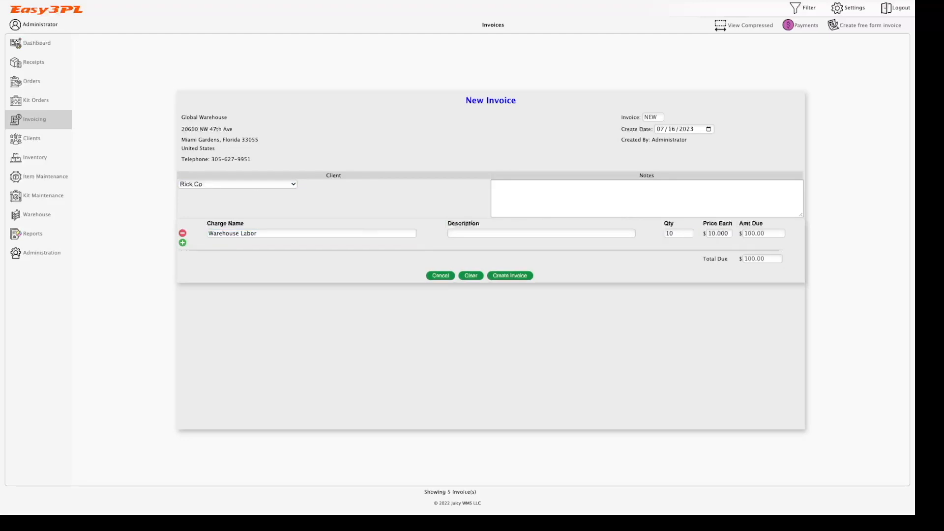
pyautogui.click(509, 275)
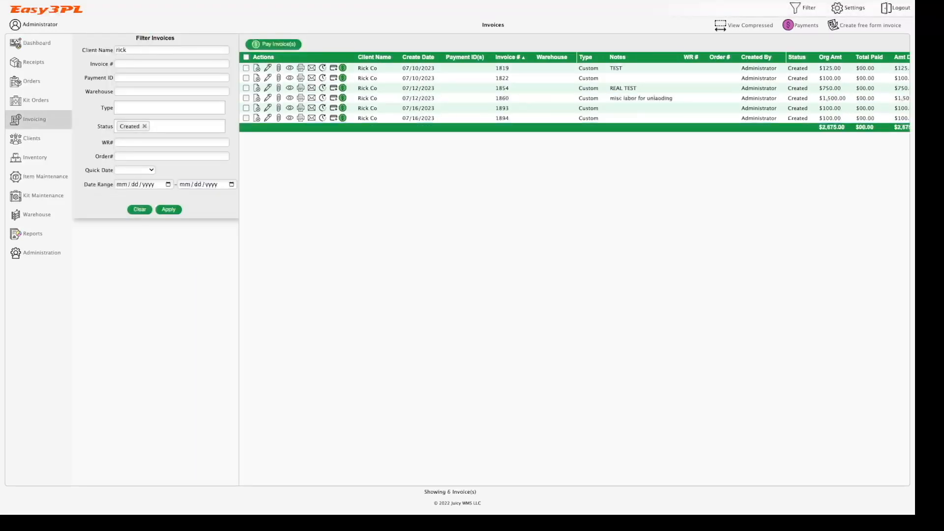
# Step: Clear the client filter, filter by invoice number 1894, and open its payment form
pyautogui.doubleClick(121, 50)
pyautogui.press('BackSpace')
pyautogui.click(147, 64)
pyautogui.write('1894')
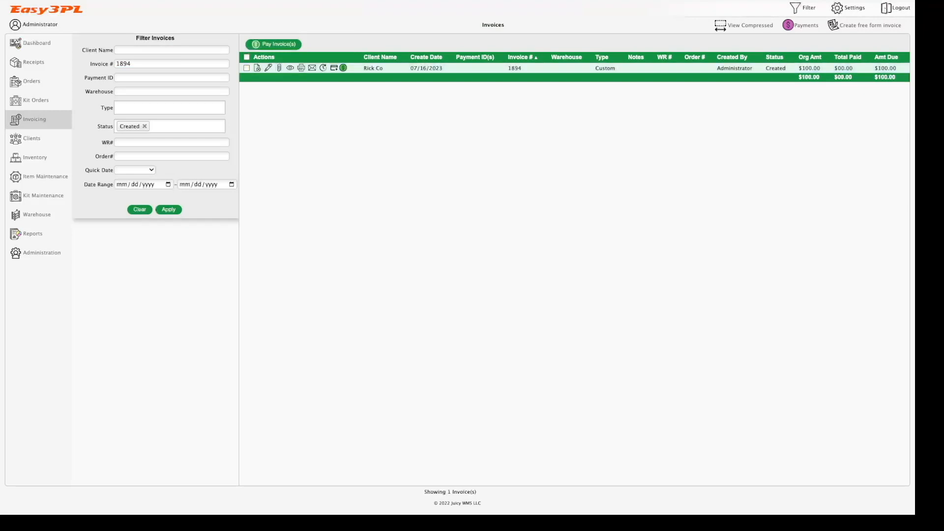
pyautogui.click(343, 67)
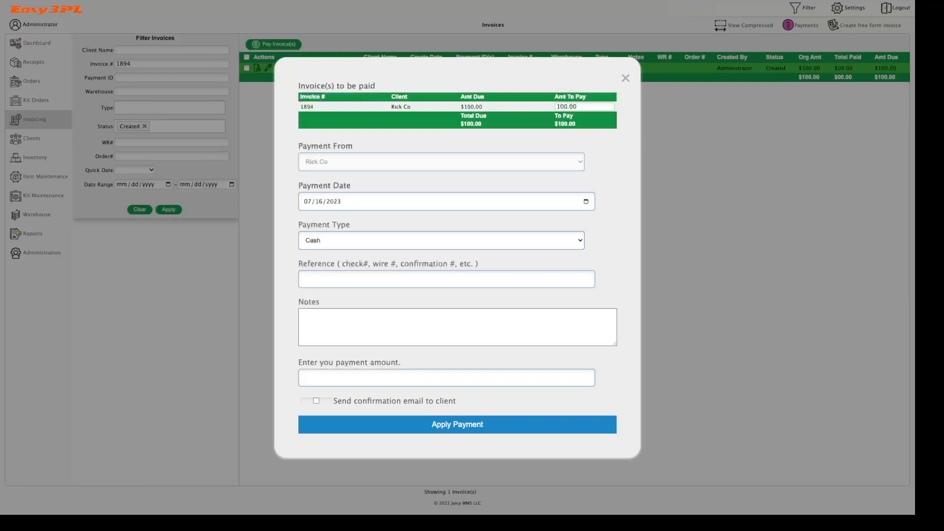
# Step: Set both Amt To Pay and the payment amount to 50
pyautogui.doubleClick(566, 107)
pyautogui.click(577, 107)
pyautogui.hotkey('ctrl', 'a')
pyautogui.write('50')
pyautogui.press('Tab')
pyautogui.write('50')
pyautogui.press('Tab')
# Step: Choose Check as the payment type with reference 110 and apply the payment
pyautogui.press('Down')
pyautogui.write('110')
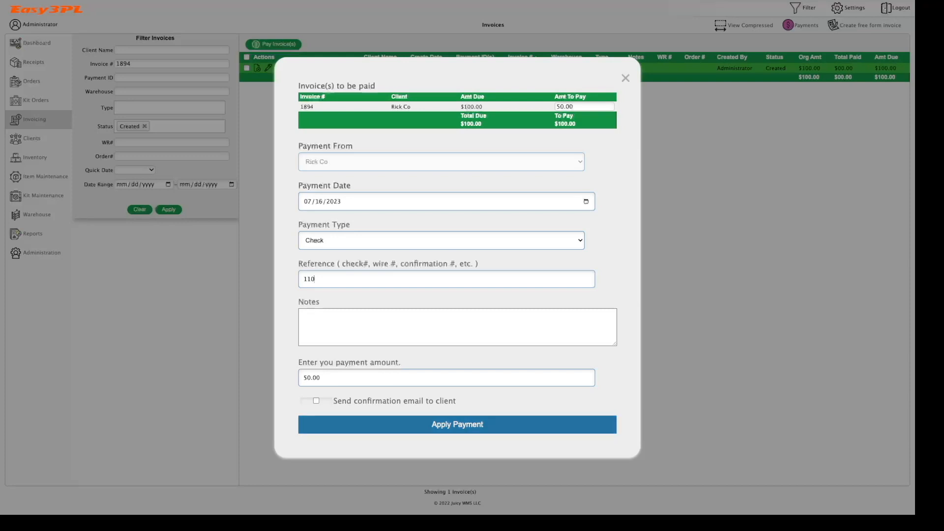
pyautogui.click(457, 424)
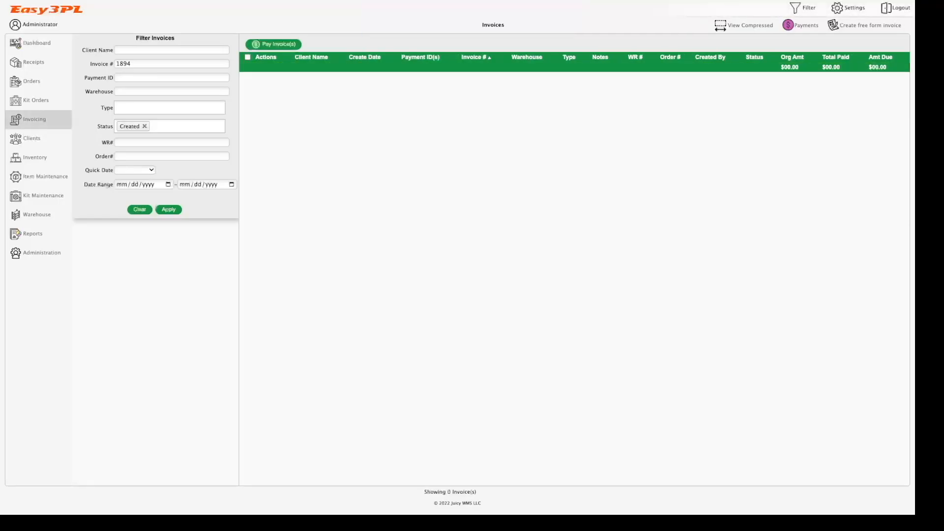
# Step: Filter invoices by Partially Paid status to see invoice 1894, then open the Payments list
pyautogui.click(172, 126)
pyautogui.click(140, 151)
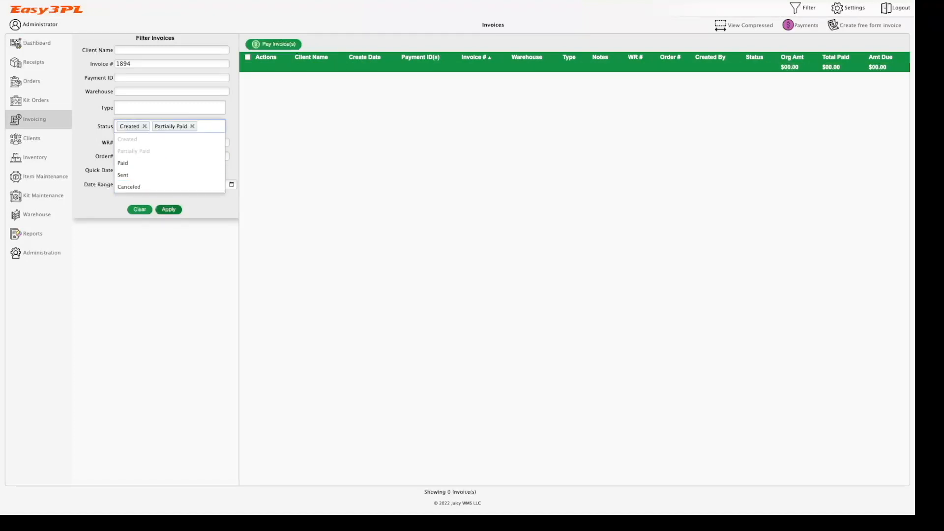
pyautogui.click(168, 210)
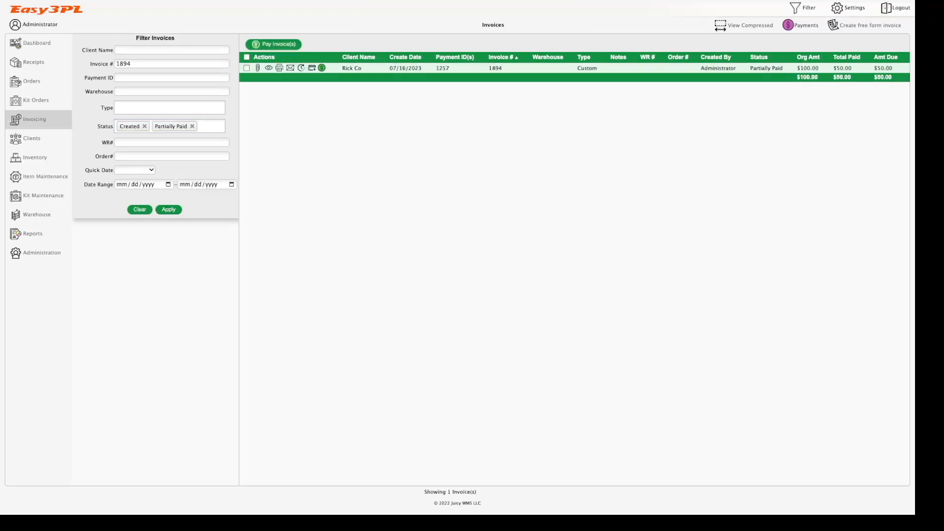
pyautogui.click(801, 25)
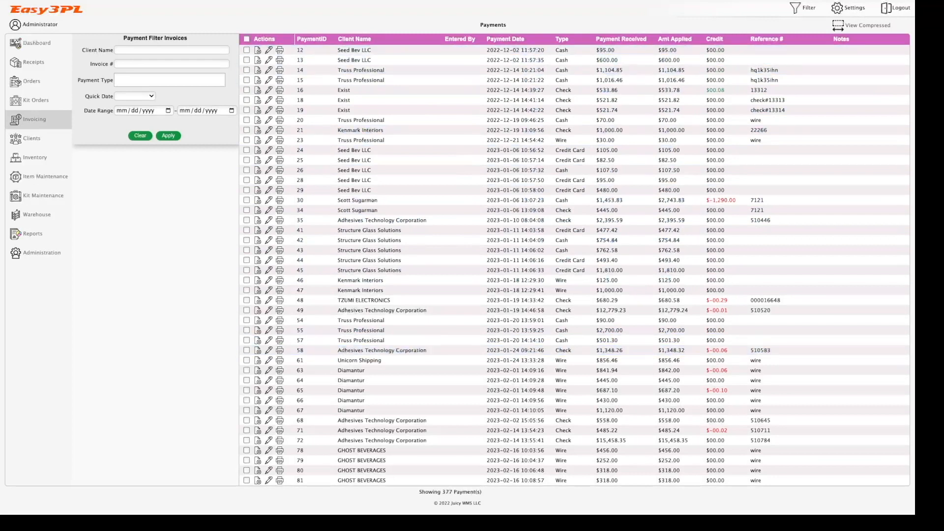
# Step: Sort the payments table by several columns, ending back in PaymentID order
pyautogui.click(312, 39)
pyautogui.click(354, 39)
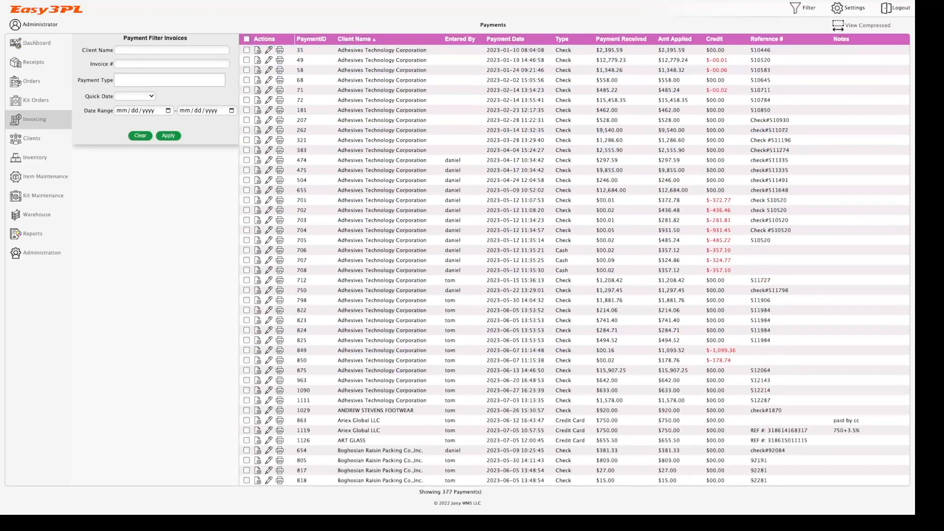
pyautogui.click(459, 39)
pyautogui.click(505, 39)
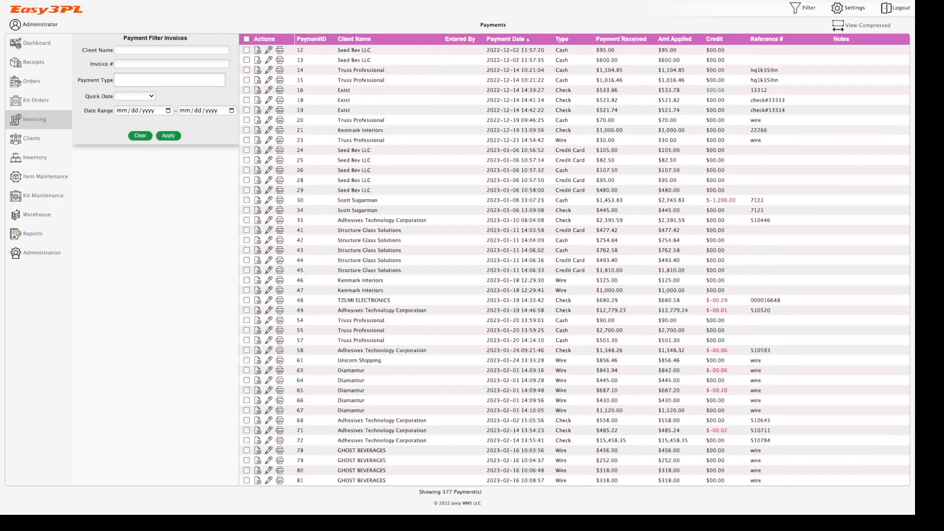
pyautogui.click(311, 39)
# Step: Select payment 1257 at the bottom of the list and follow it to invoice 1894
pyautogui.scroll(-5, 541, 221)
pyautogui.scroll(-1, 541, 167)
pyautogui.moveTo(906, 99); pyautogui.dragTo(906, 452)
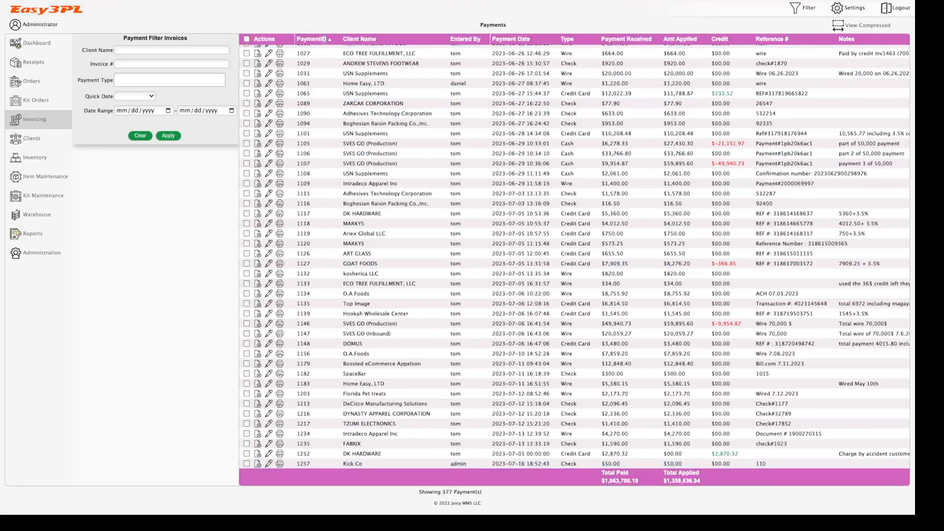
pyautogui.click(492, 463)
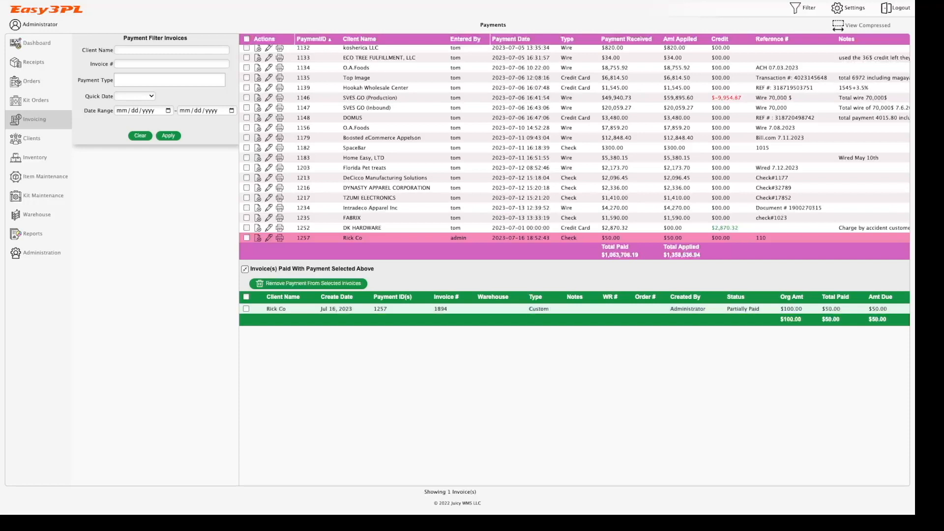
pyautogui.click(35, 119)
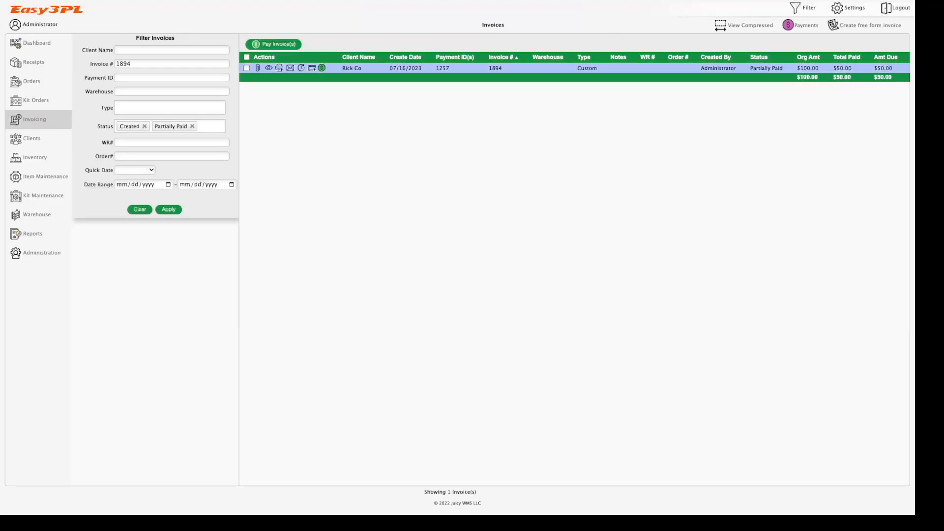
# Step: Pay the remaining $50 on invoice 1894 with reference CASH PAYMENT, then view payments
pyautogui.click(321, 68)
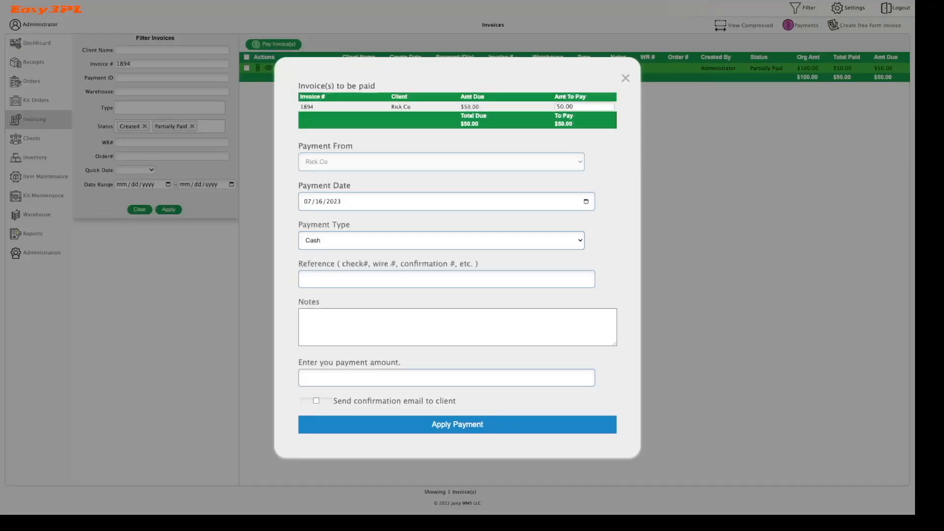
pyautogui.write('CASH PAYM')
pyautogui.write('ENT')
pyautogui.write('50')
pyautogui.click(457, 425)
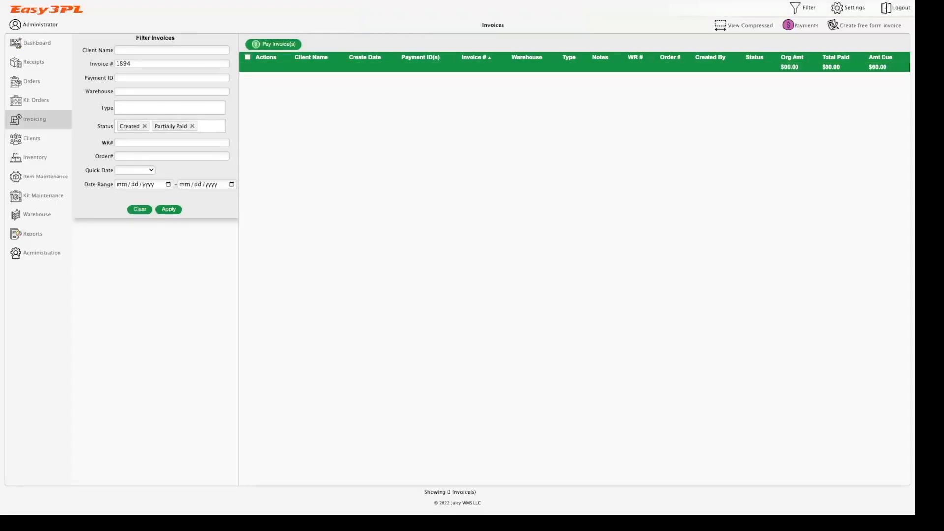
pyautogui.click(800, 25)
# Step: Confirm payments 1257 and 1258 were both applied to invoice 1894, then return to invoices
pyautogui.scroll(-1, 836, 129)
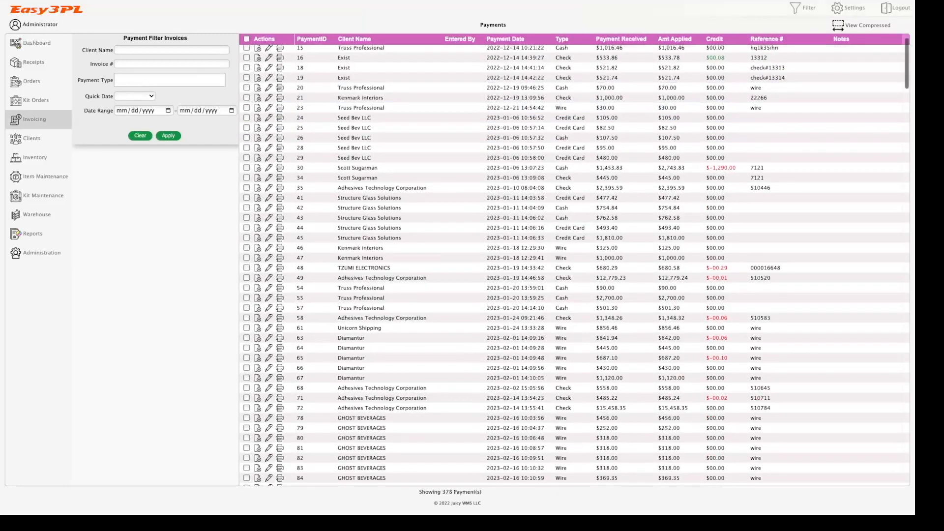
pyautogui.scroll(-20, 574, 265)
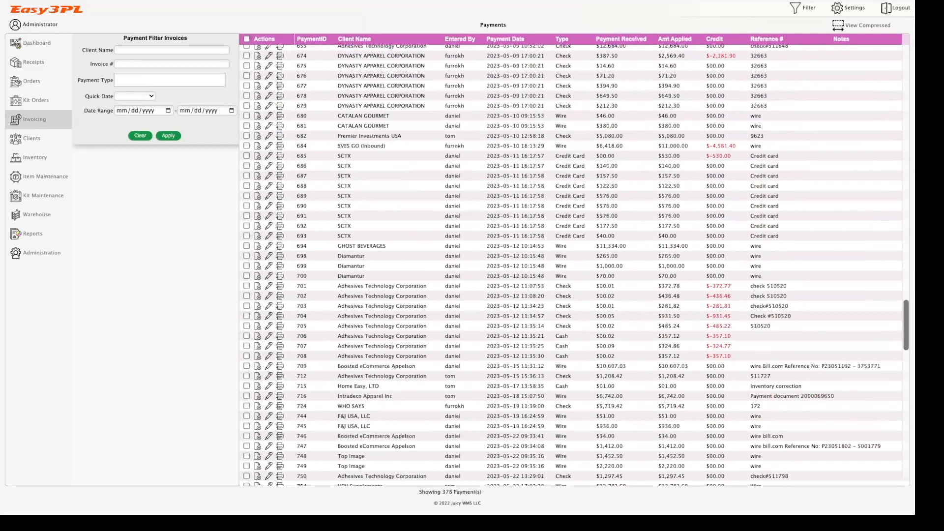
pyautogui.scroll(-15, 574, 264)
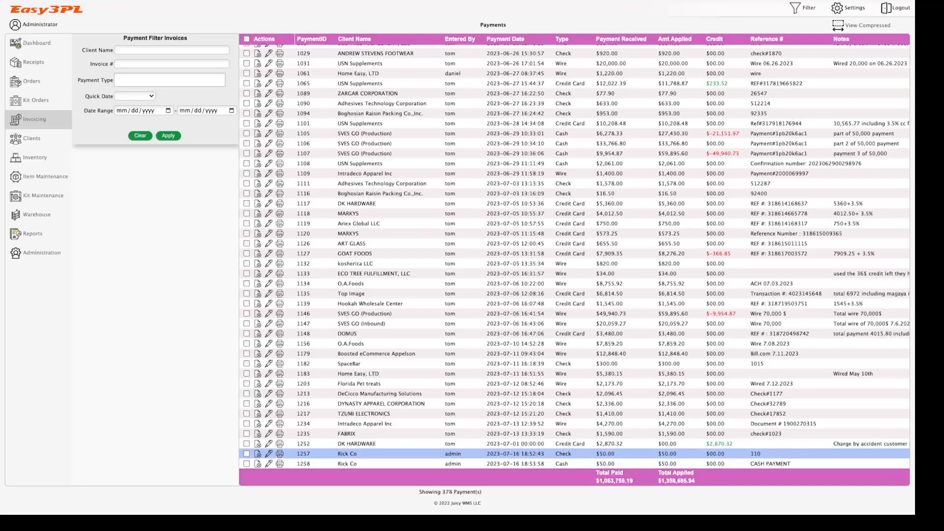
pyautogui.click(491, 454)
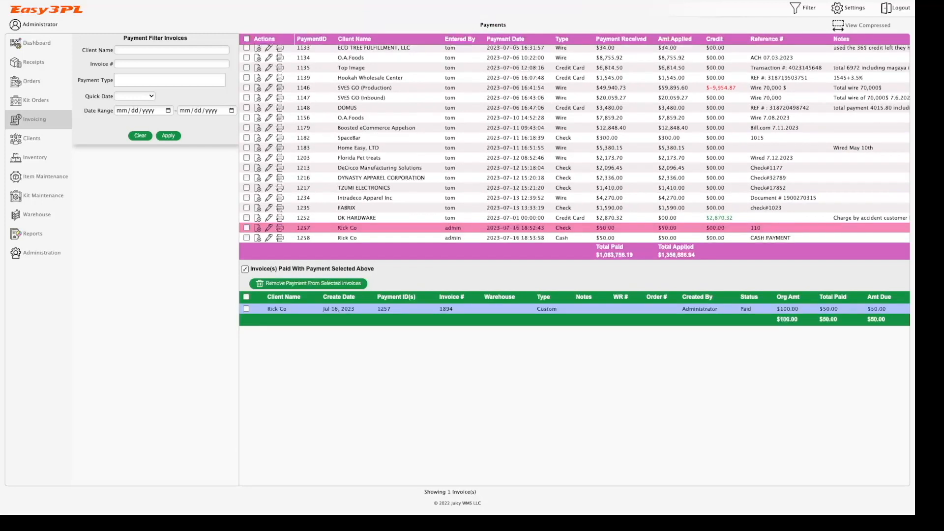
pyautogui.click(492, 237)
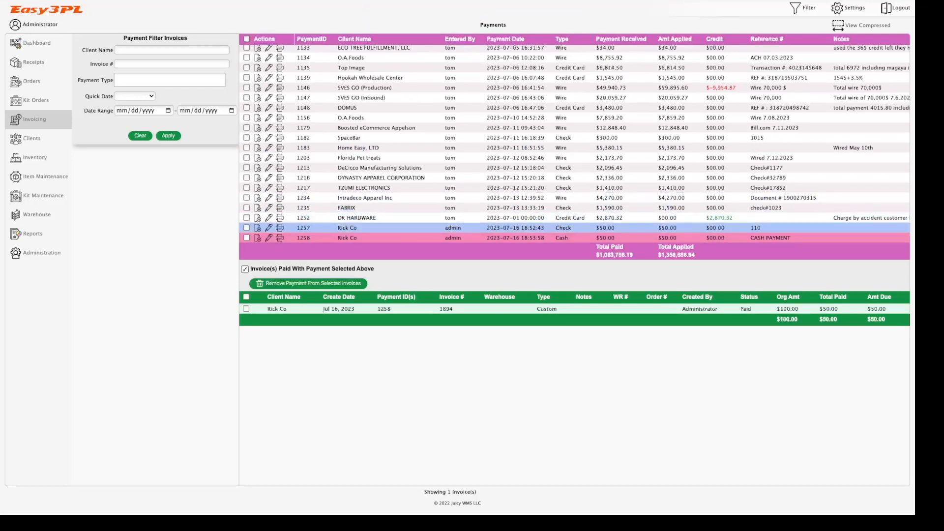
pyautogui.click(34, 120)
pyautogui.click(211, 126)
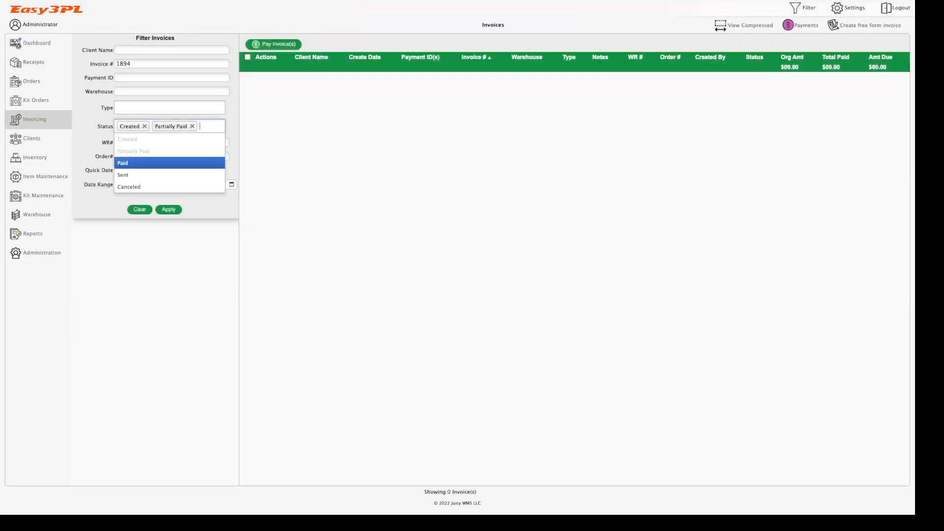
# Step: Add Paid to the status filter to see invoice 1894 fully paid, then clear all filters
pyautogui.click(129, 163)
pyautogui.click(169, 223)
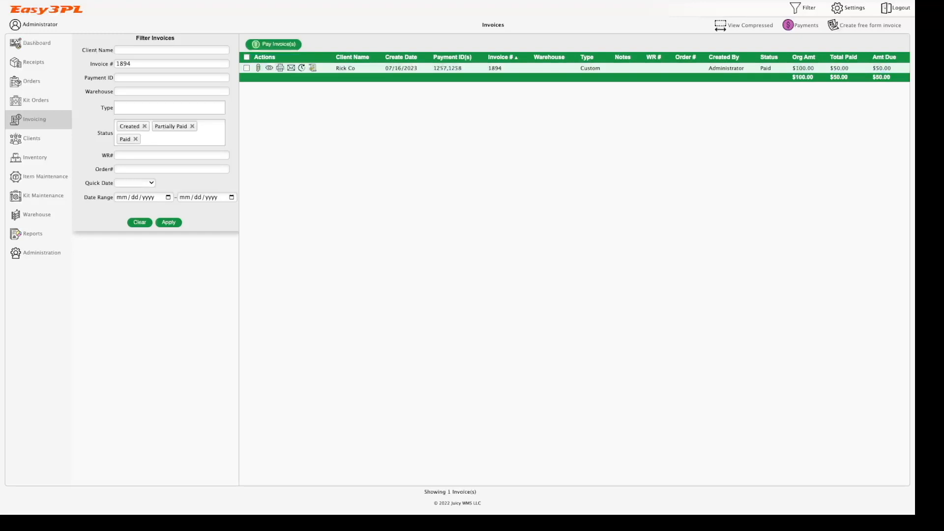
pyautogui.click(139, 223)
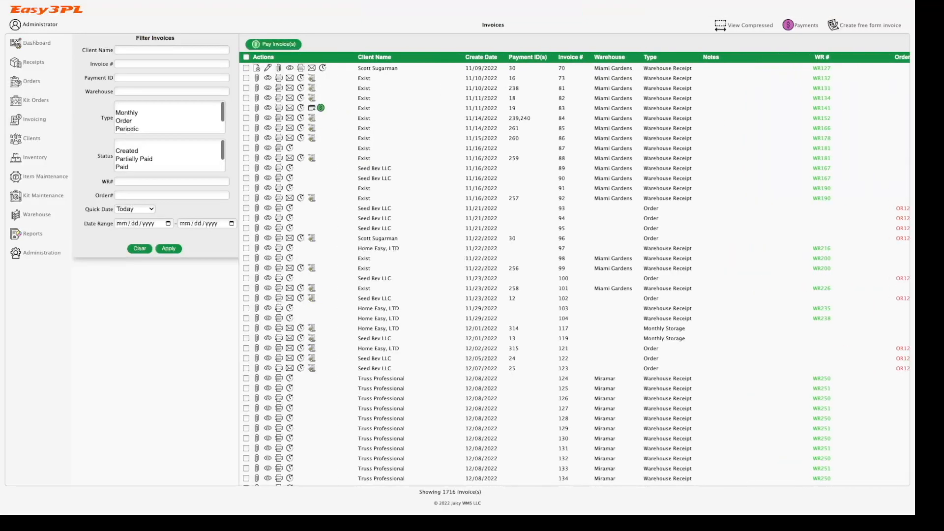
# Step: Filter the invoice list to Created status only, leaving 99 invoices
pyautogui.click(162, 126)
pyautogui.click(152, 140)
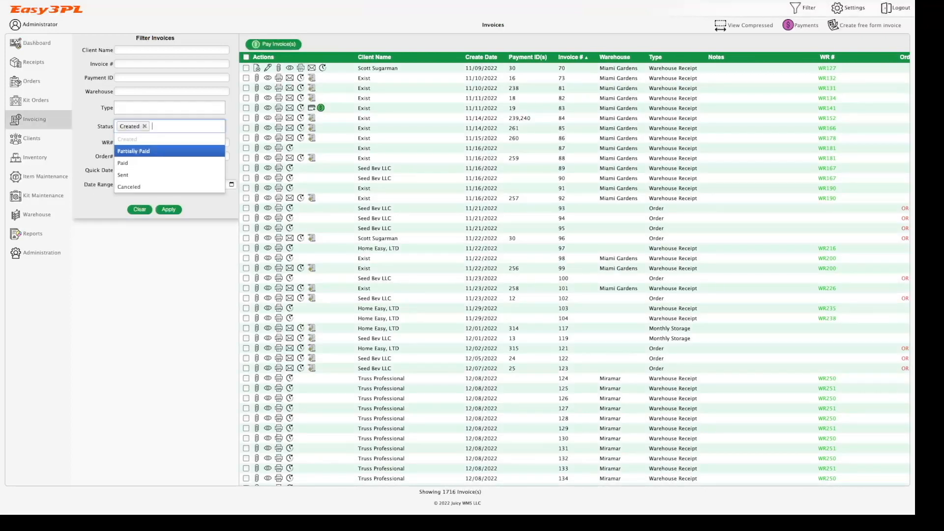
pyautogui.click(168, 209)
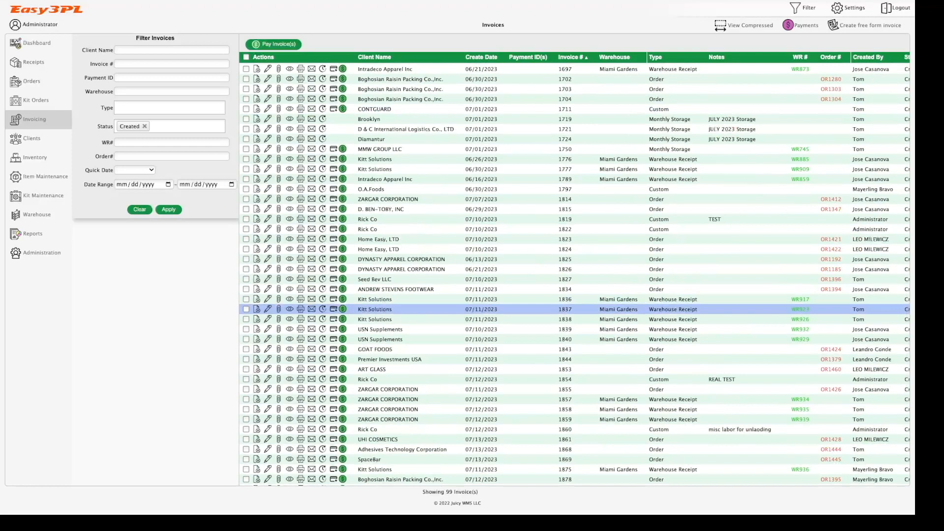
pyautogui.scroll(1, 574, 297)
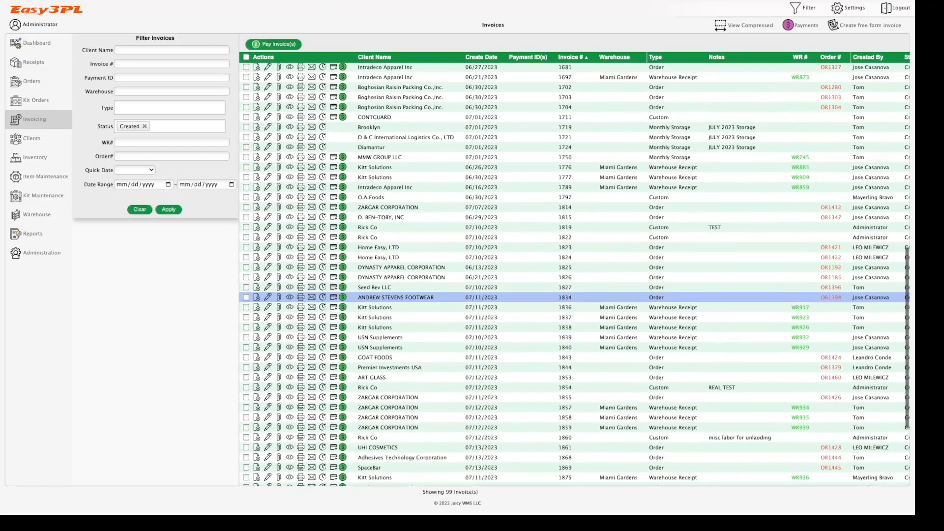
pyautogui.scroll(2, 574, 211)
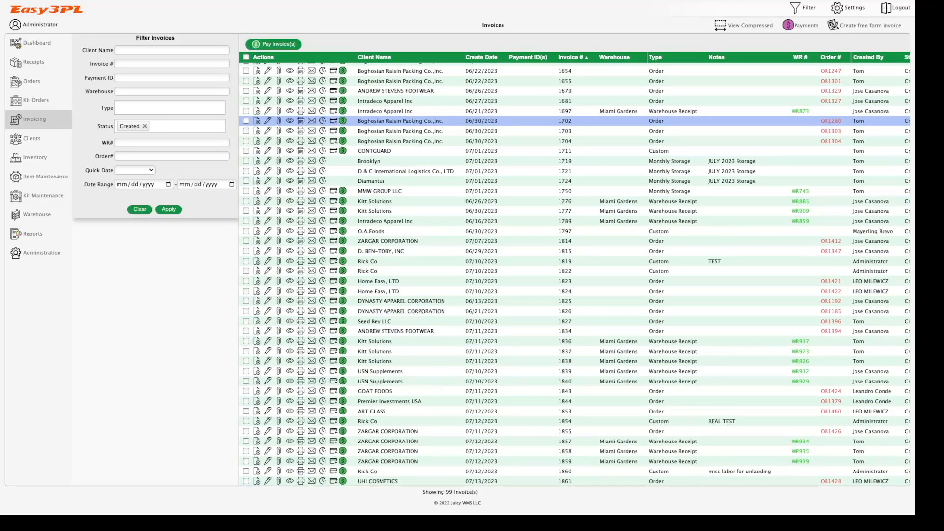
# Step: Select invoices 1702, 1703 and 1704 and start one $69.00 payment for all three
pyautogui.click(247, 121)
pyautogui.click(246, 131)
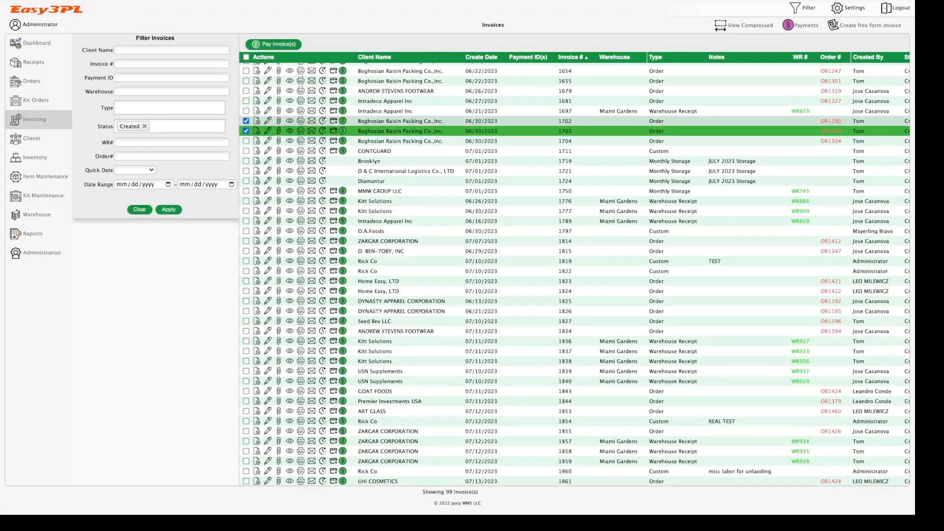
pyautogui.click(246, 141)
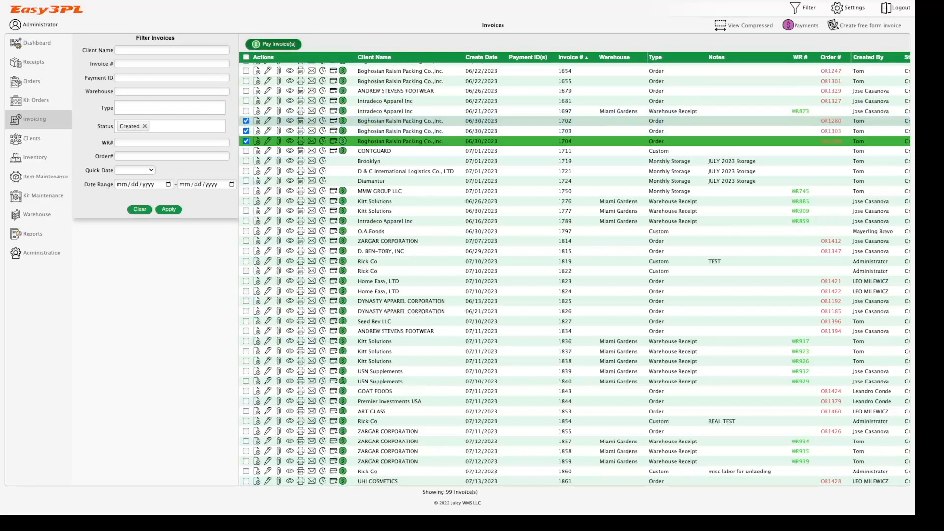
pyautogui.click(274, 44)
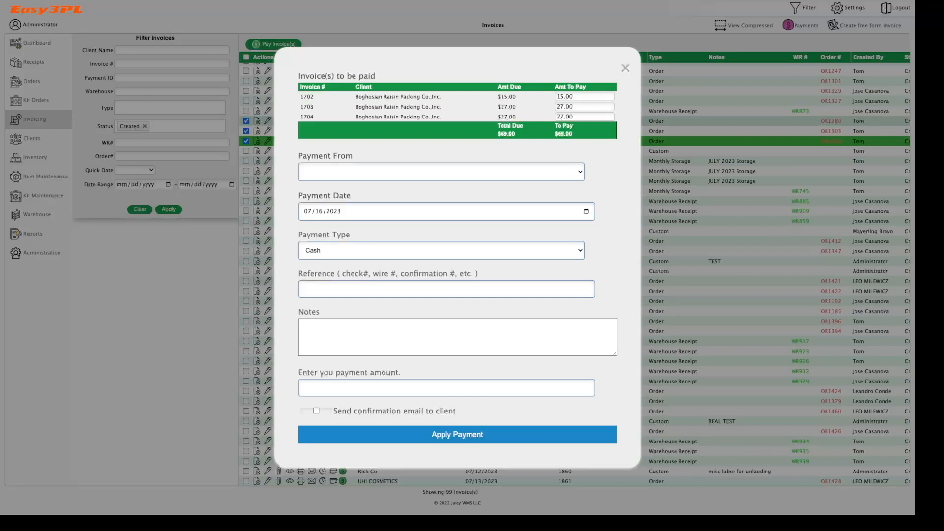
# Step: Set Payment From to Boghosian Raisin Packing Co.,Inc., then close the form without applying payment
pyautogui.click(441, 172)
pyautogui.click(441, 172)
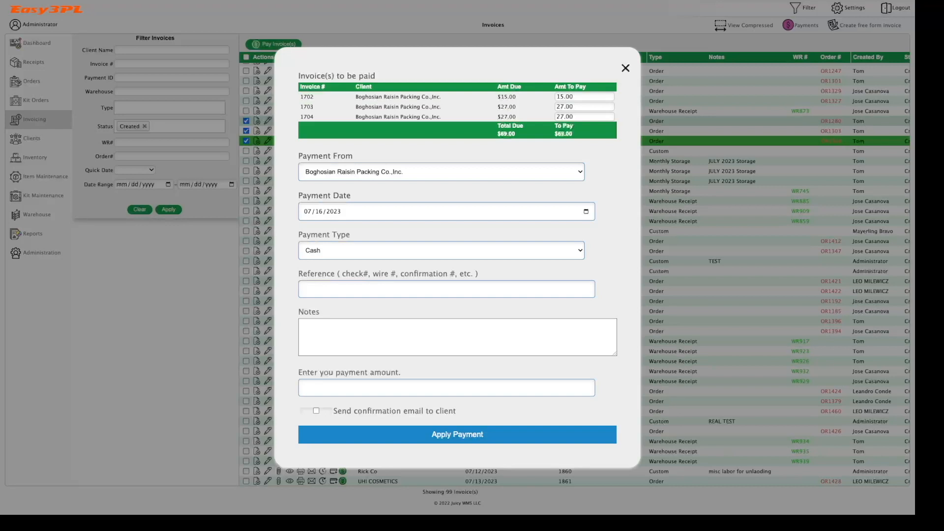
pyautogui.click(625, 68)
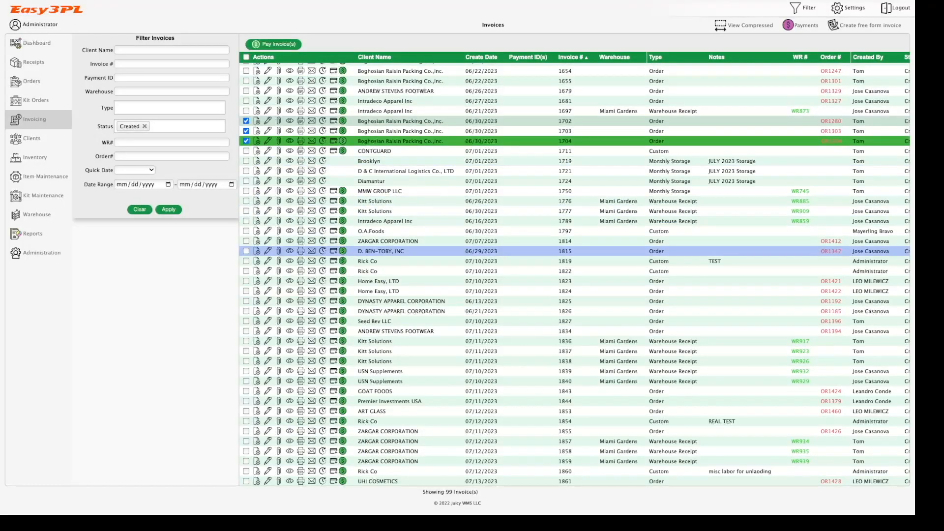